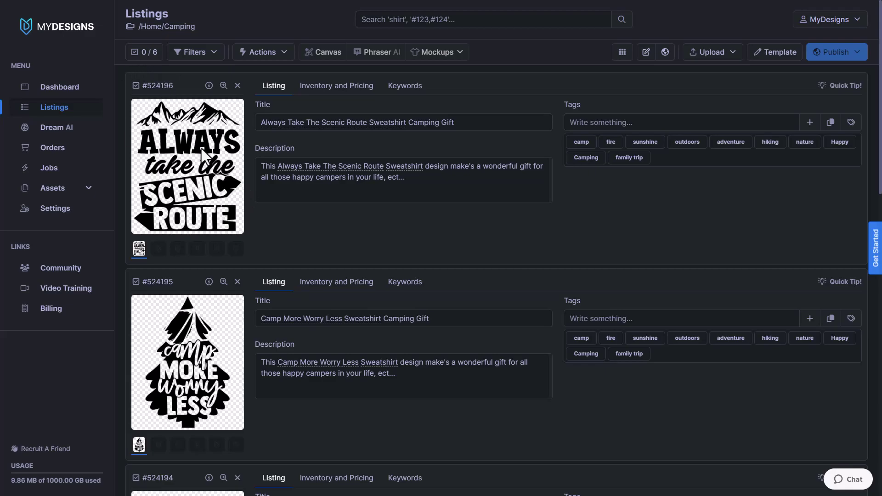
Step: Check all six sweatshirt listings in the Camping folder using Select All
{"action": "scroll", "coordinate": [219, 326], "scroll_direction": "down", "scroll_amount": 9}
{"action": "scroll", "coordinate": [220, 326], "scroll_direction": "down", "scroll_amount": 7}
{"action": "scroll", "coordinate": [223, 321], "scroll_direction": "up", "scroll_amount": 16}
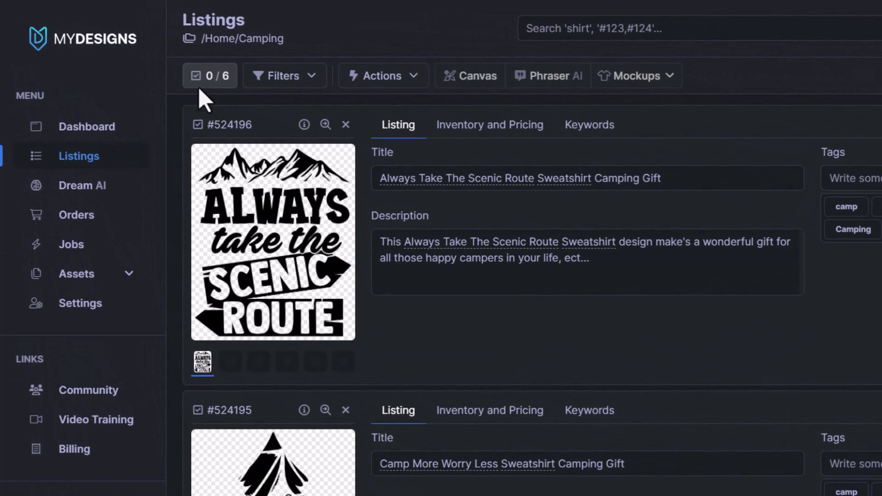
{"action": "left_click", "coordinate": [205, 76]}
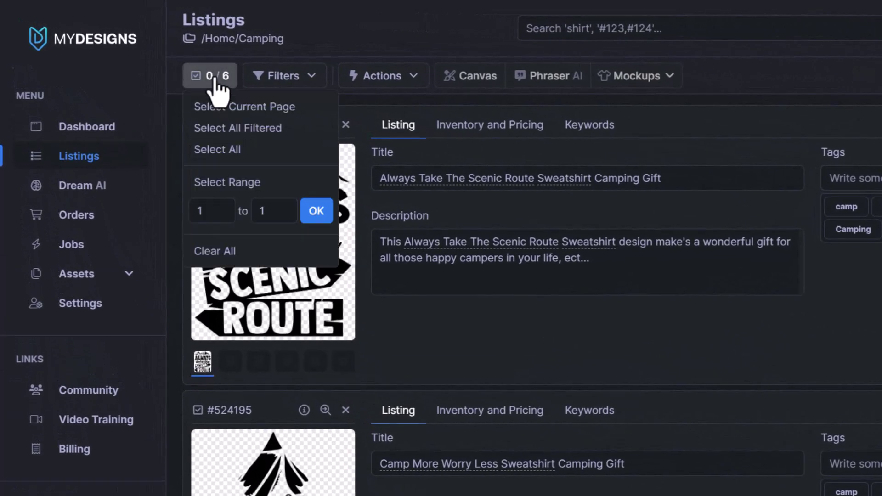
{"action": "left_click", "coordinate": [226, 152]}
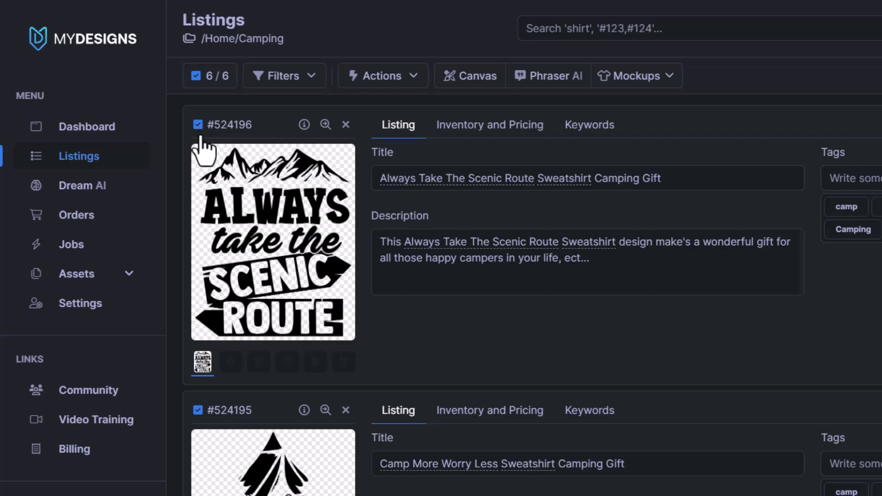
{"action": "scroll", "coordinate": [217, 392], "scroll_direction": "down", "scroll_amount": 8}
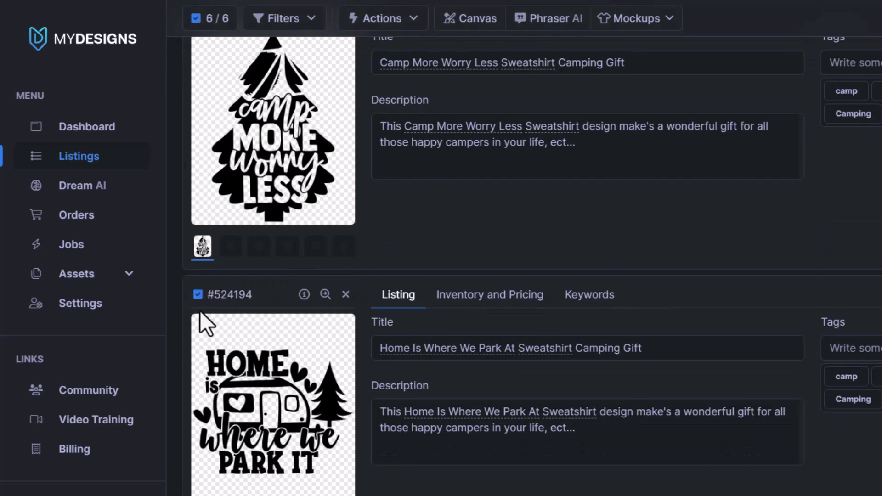
{"action": "scroll", "coordinate": [203, 321], "scroll_direction": "down", "scroll_amount": 12}
{"action": "scroll", "coordinate": [505, 400], "scroll_direction": "up", "scroll_amount": 16}
{"action": "left_click", "coordinate": [634, 323]}
{"action": "scroll", "coordinate": [616, 308], "scroll_direction": "up", "scroll_amount": 3}
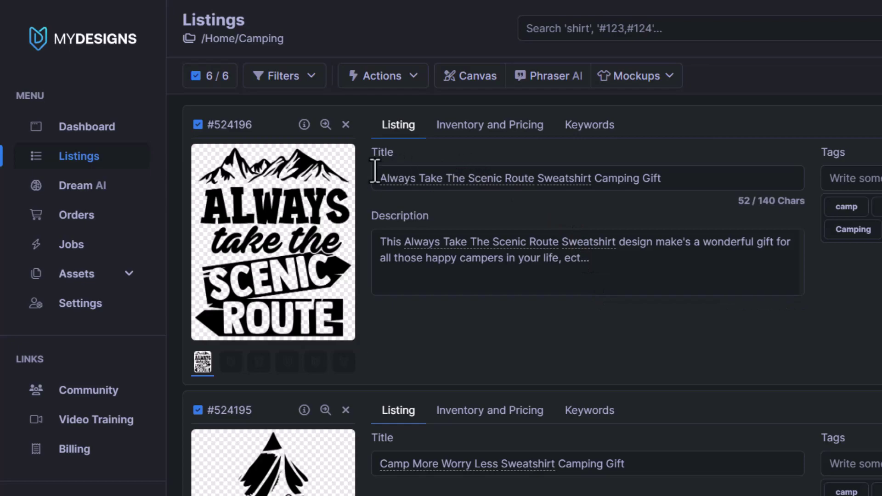
Step: Open the bulk Image Effect settings for the six selected listings
{"action": "left_click", "coordinate": [413, 77]}
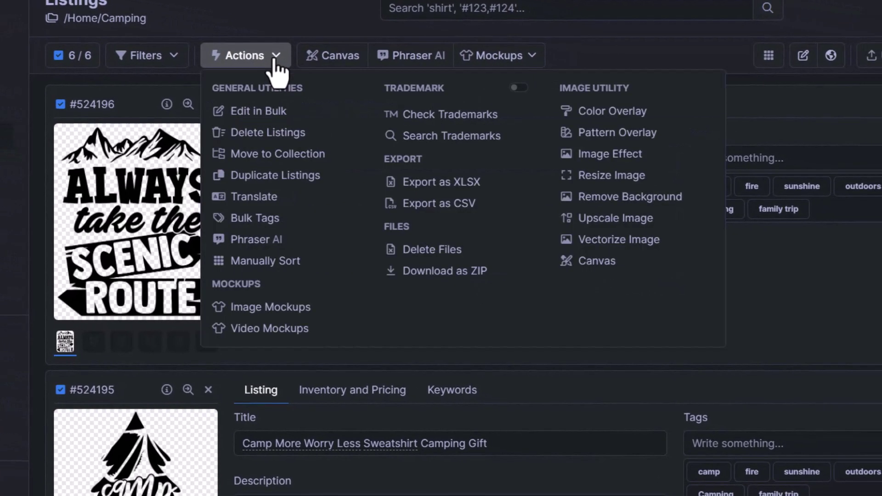
{"action": "left_click_drag", "start_coordinate": [611, 87], "coordinate": [525, 92]}
{"action": "left_click", "coordinate": [248, 57]}
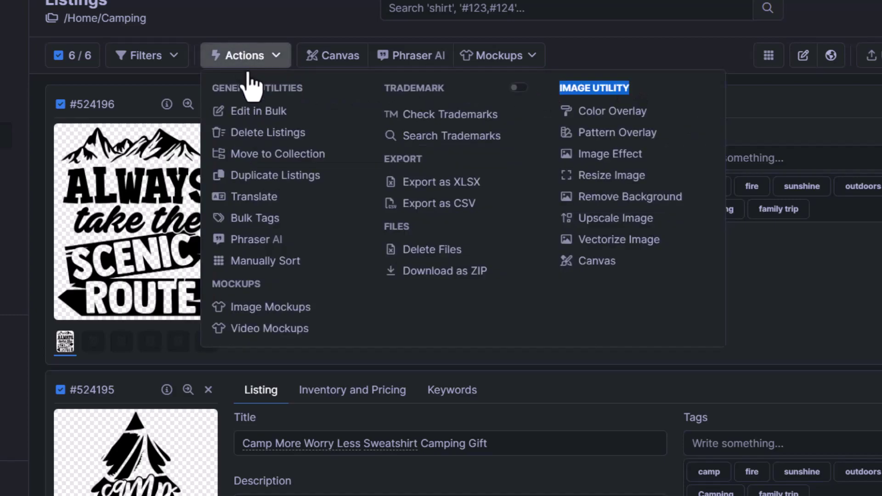
{"action": "left_click", "coordinate": [618, 156]}
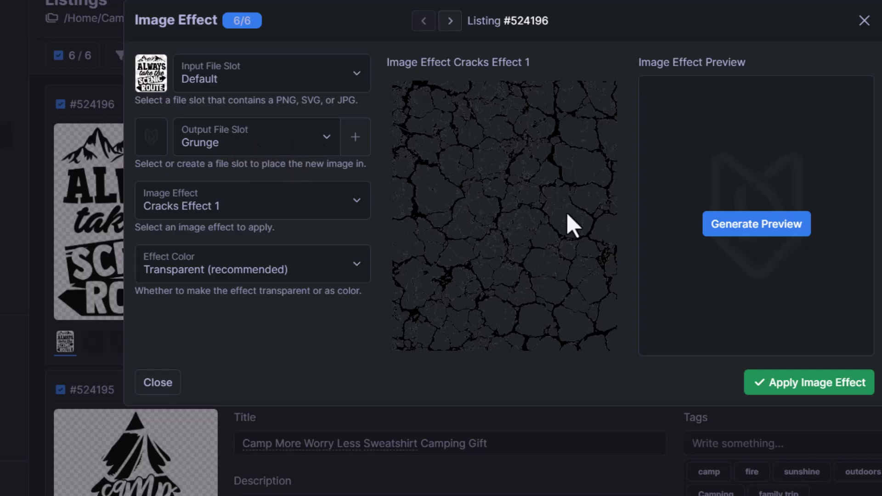
Step: Choose Grunge 4 with a Transparent effect colour and apply it into the Grunge slot
{"action": "left_click", "coordinate": [297, 202]}
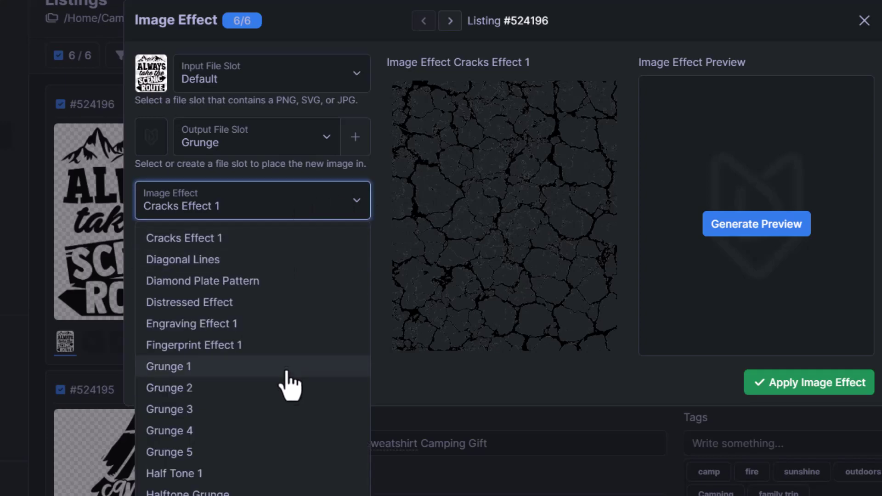
{"action": "left_click", "coordinate": [237, 431]}
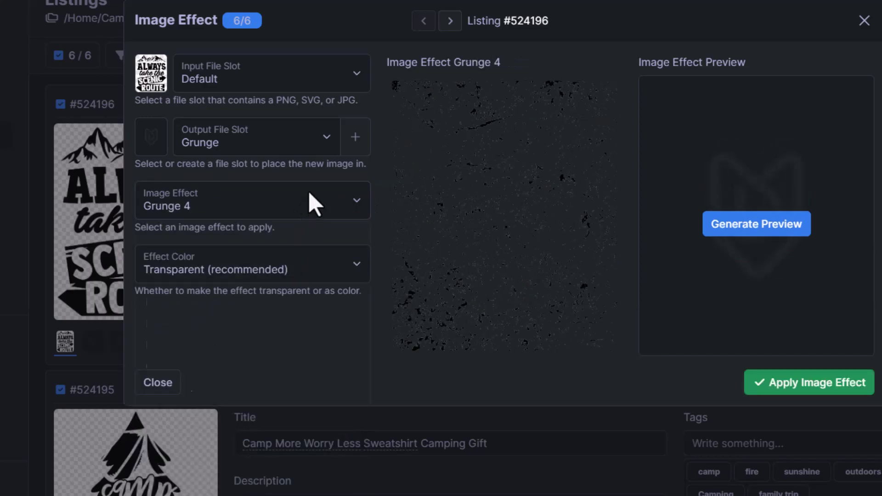
{"action": "left_click", "coordinate": [308, 192]}
{"action": "left_click", "coordinate": [190, 452]}
{"action": "left_click", "coordinate": [302, 210]}
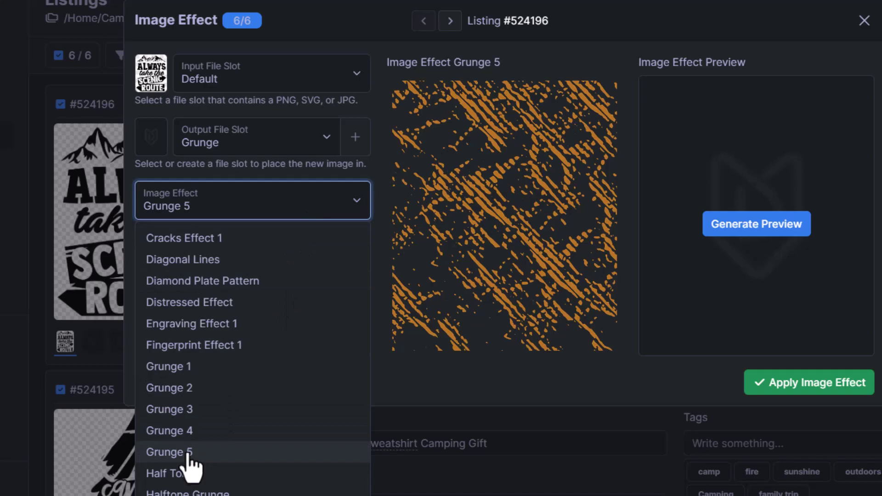
{"action": "left_click", "coordinate": [217, 430]}
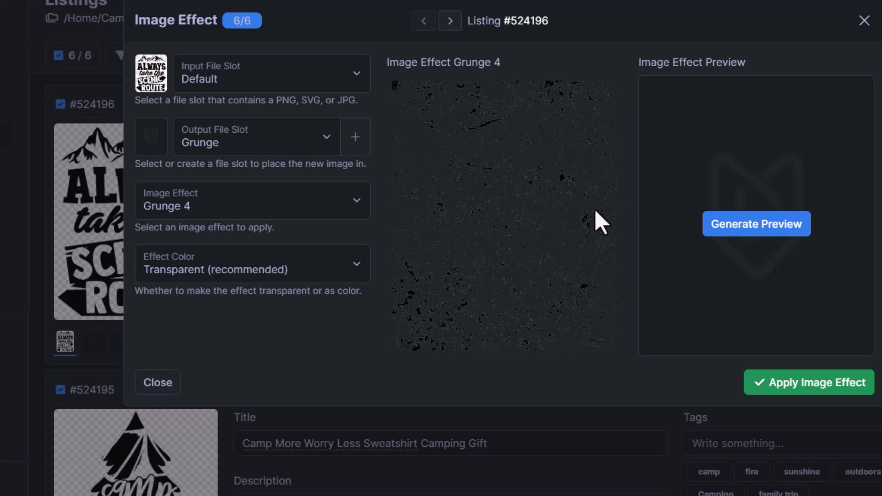
{"action": "left_click", "coordinate": [299, 267]}
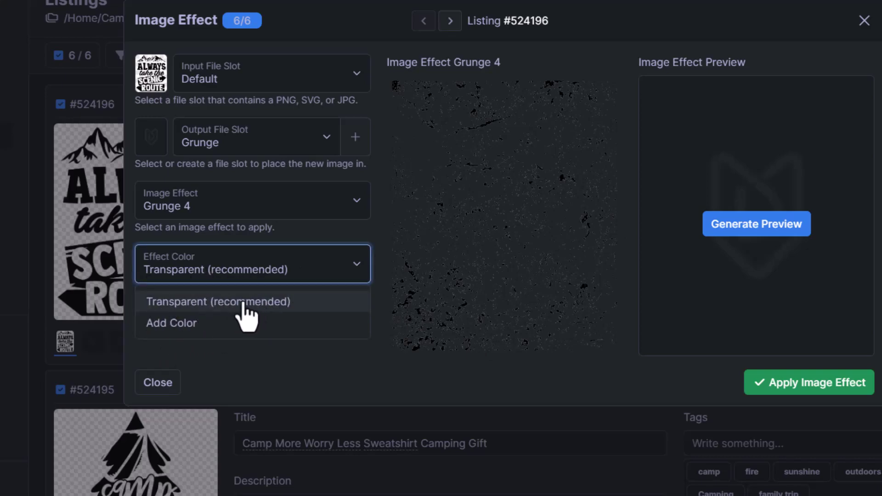
{"action": "left_click", "coordinate": [271, 303]}
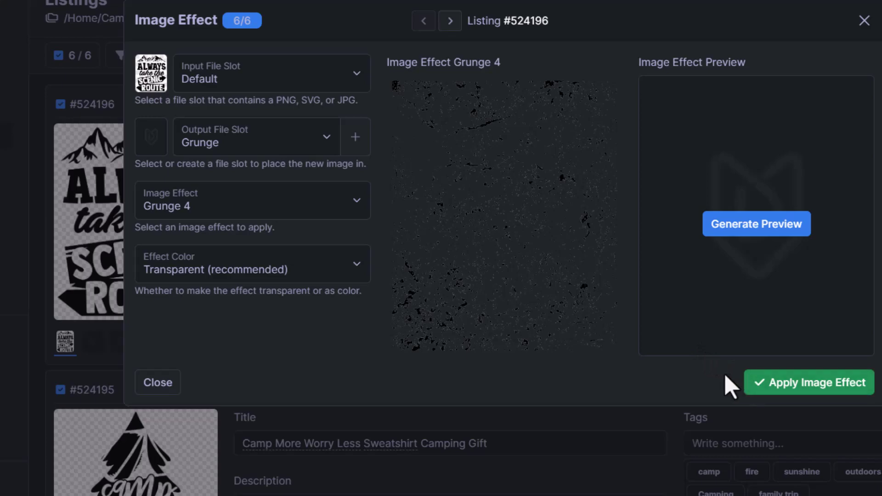
{"action": "left_click", "coordinate": [790, 391]}
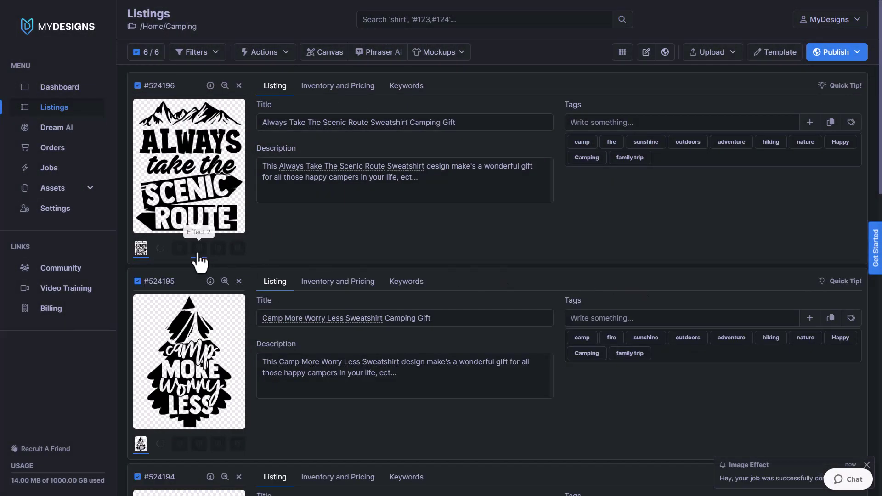
Step: Preview listing #524196's Grunge 4 thumbnail, then show the listings as a card grid
{"action": "left_click", "coordinate": [161, 250]}
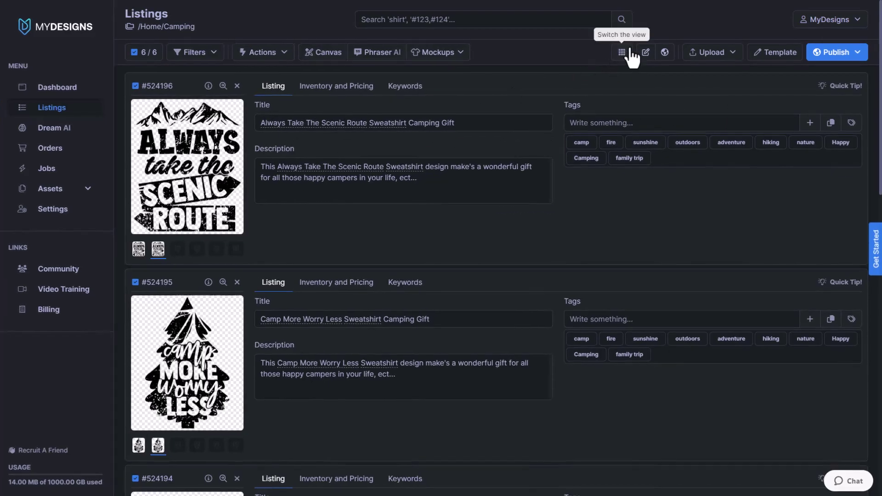
{"action": "left_click", "coordinate": [623, 52]}
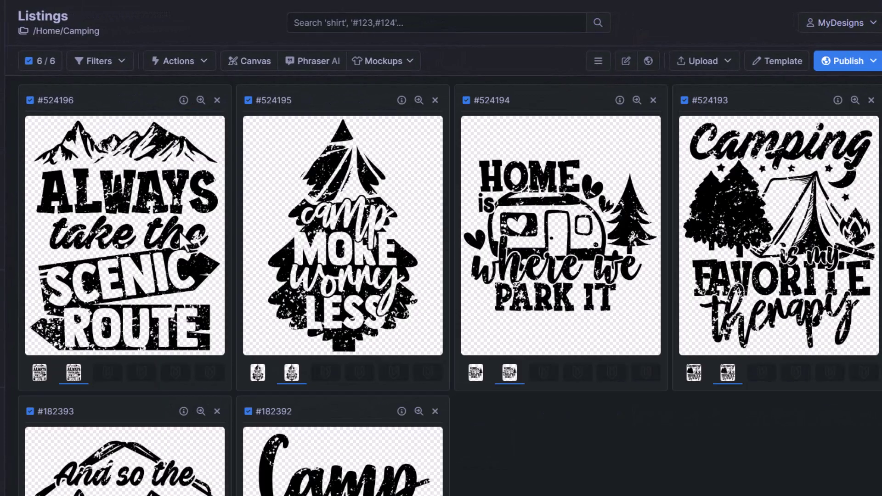
{"action": "scroll", "coordinate": [171, 228], "scroll_direction": "down", "scroll_amount": 3}
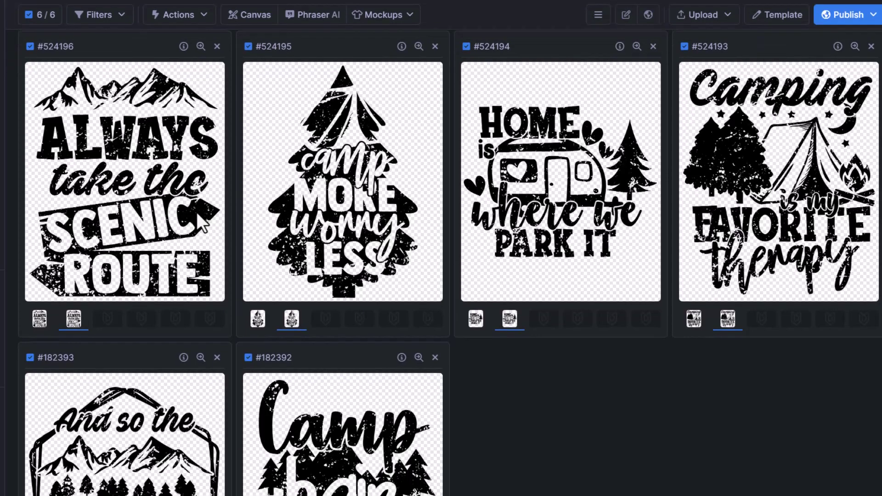
{"action": "scroll", "coordinate": [246, 239], "scroll_direction": "up", "scroll_amount": 3}
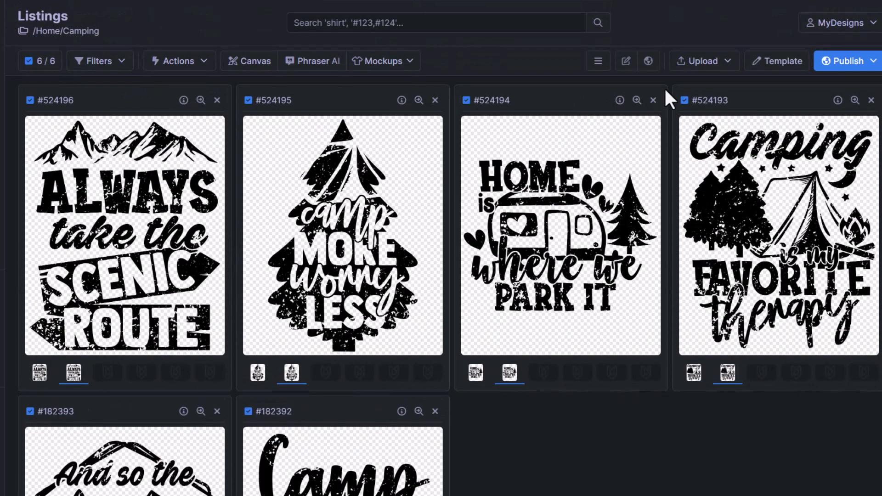
Step: Back in list view, apply the Distressed Effect to all six listings into the Effect 1 slot
{"action": "left_click", "coordinate": [598, 62]}
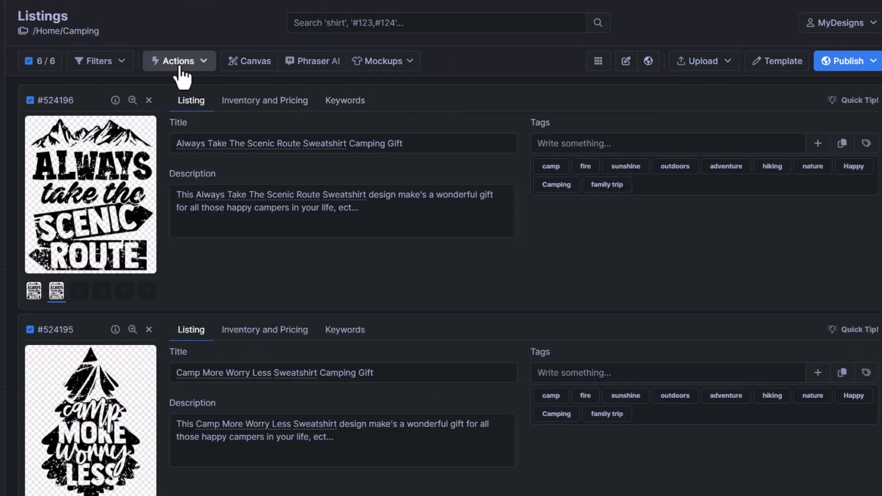
{"action": "left_click", "coordinate": [202, 68]}
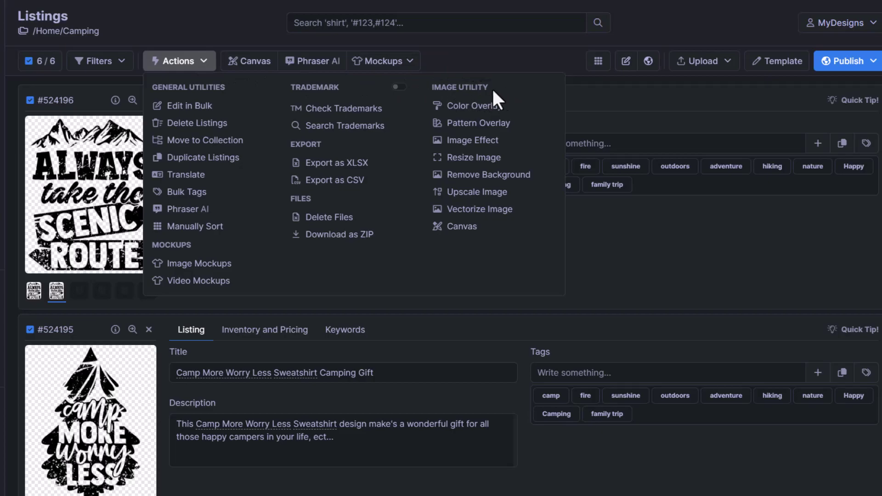
{"action": "left_click", "coordinate": [489, 142]}
{"action": "left_click", "coordinate": [189, 177]}
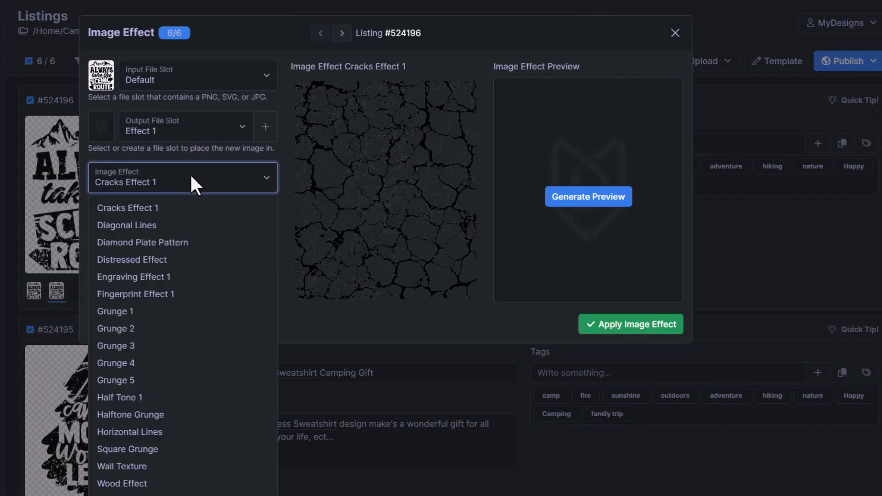
{"action": "left_click", "coordinate": [177, 263]}
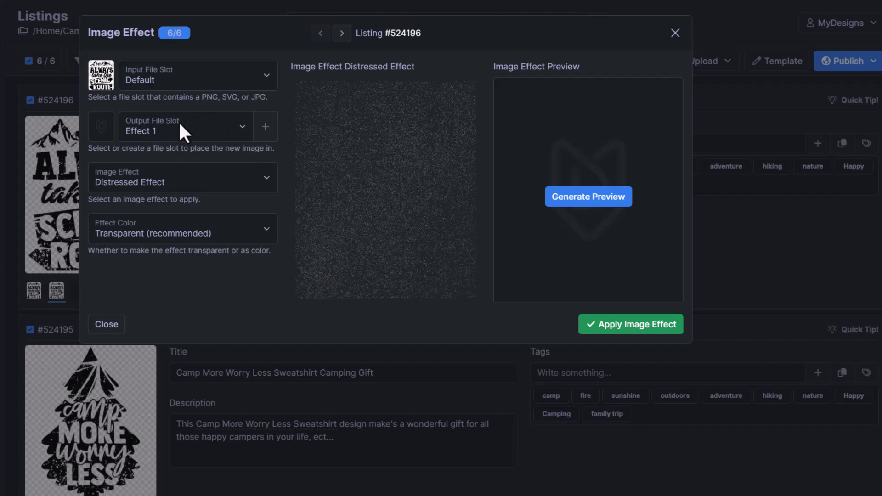
{"action": "left_click", "coordinate": [148, 126]}
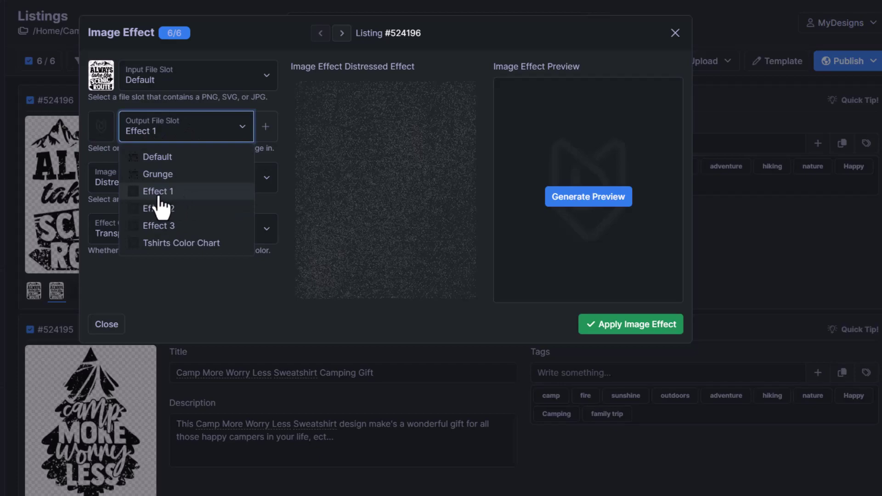
{"action": "left_click", "coordinate": [159, 193]}
{"action": "left_click", "coordinate": [645, 328]}
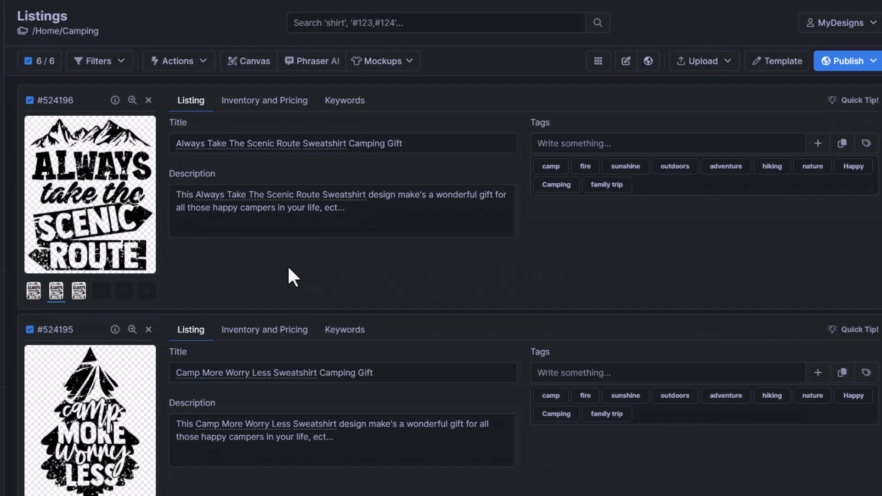
Step: Preview the first listing's distressed version, switch to card grid, and compare the grunge versions
{"action": "left_click", "coordinate": [78, 291]}
{"action": "mouse_move", "coordinate": [79, 293]}
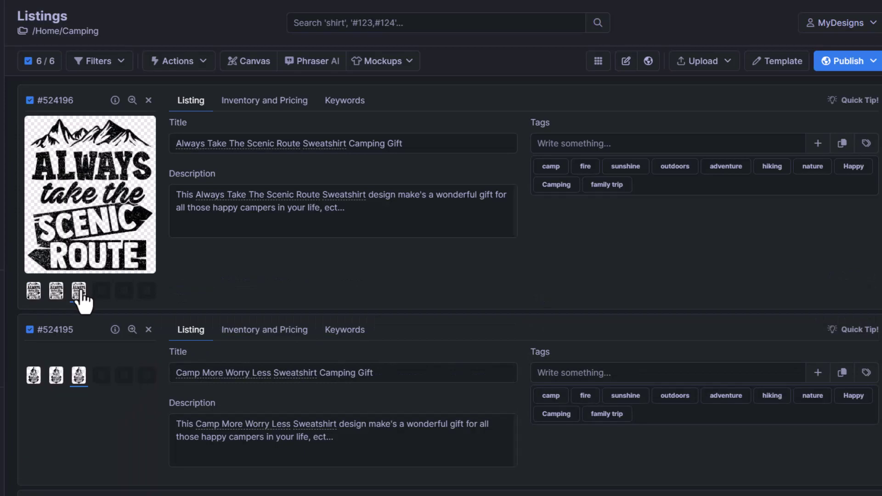
{"action": "left_click", "coordinate": [598, 61]}
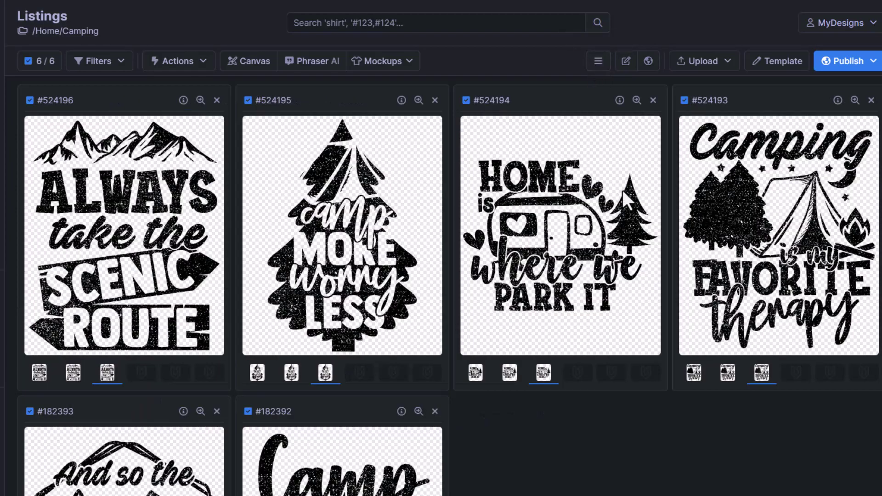
{"action": "scroll", "coordinate": [799, 197], "scroll_direction": "down", "scroll_amount": 3}
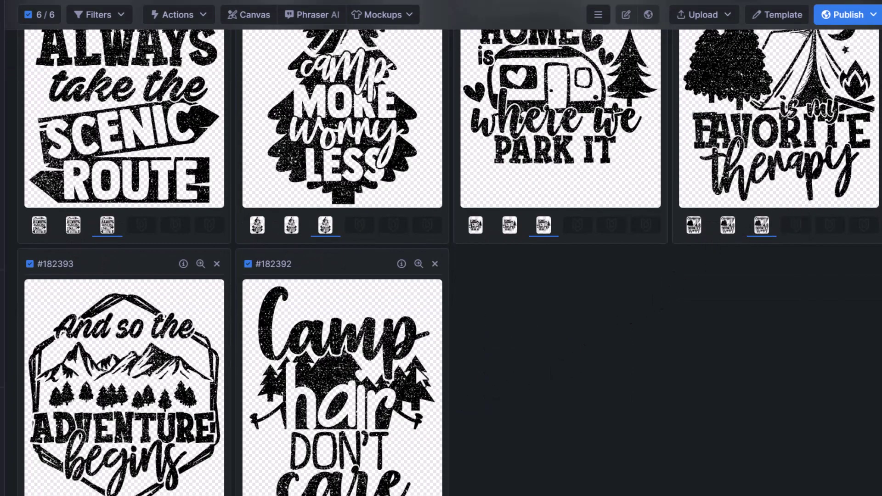
{"action": "scroll", "coordinate": [123, 243], "scroll_direction": "up", "scroll_amount": 2}
{"action": "left_click", "coordinate": [74, 332]}
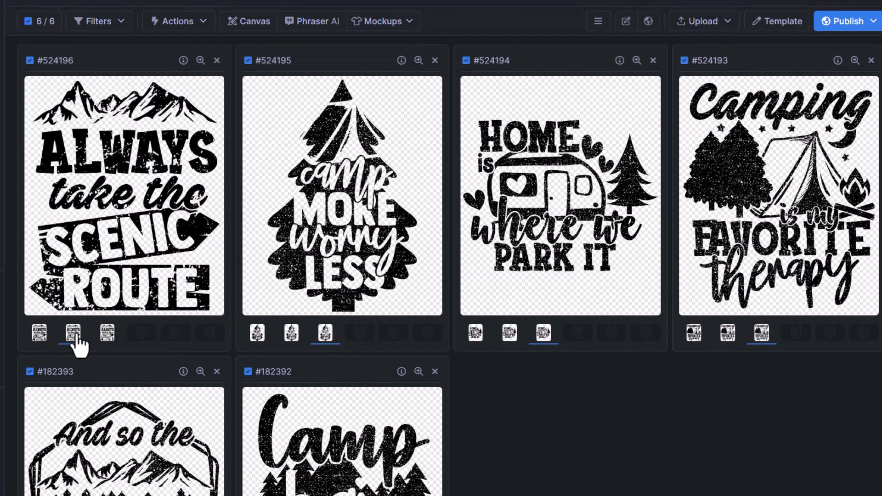
{"action": "scroll", "coordinate": [257, 322], "scroll_direction": "up", "scroll_amount": 1}
{"action": "scroll", "coordinate": [442, 298], "scroll_direction": "down", "scroll_amount": 3}
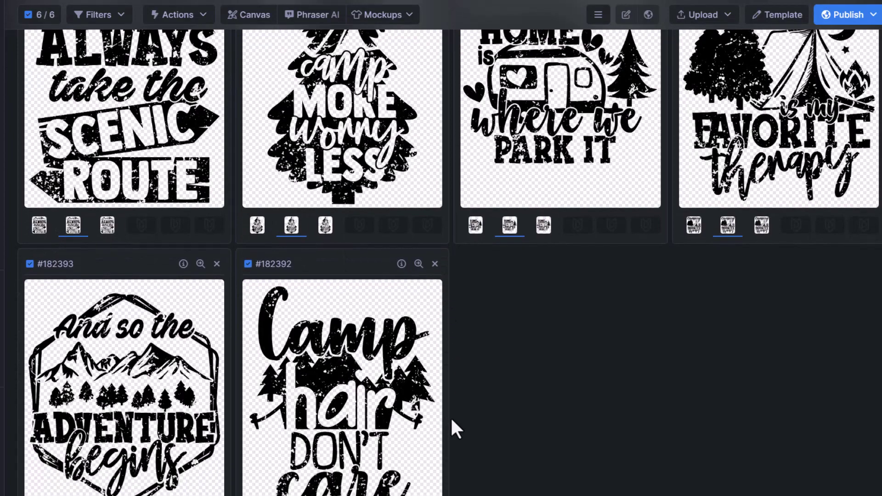
{"action": "scroll", "coordinate": [450, 417], "scroll_direction": "up", "scroll_amount": 3}
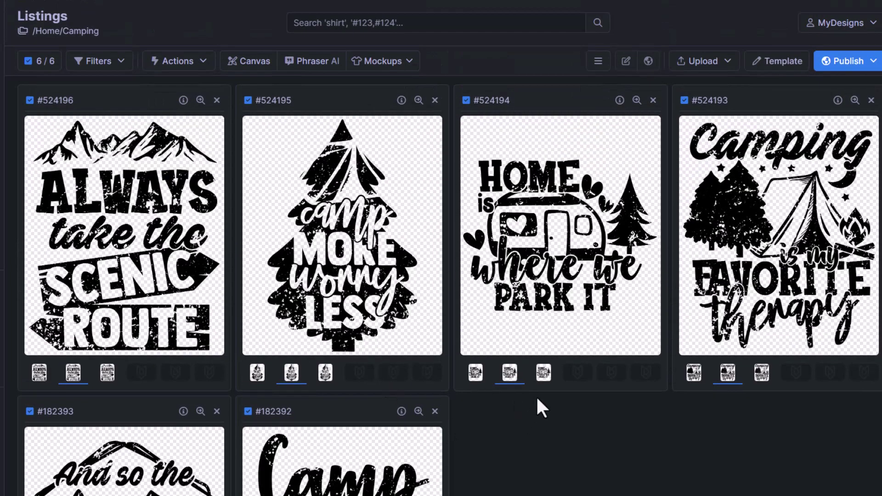